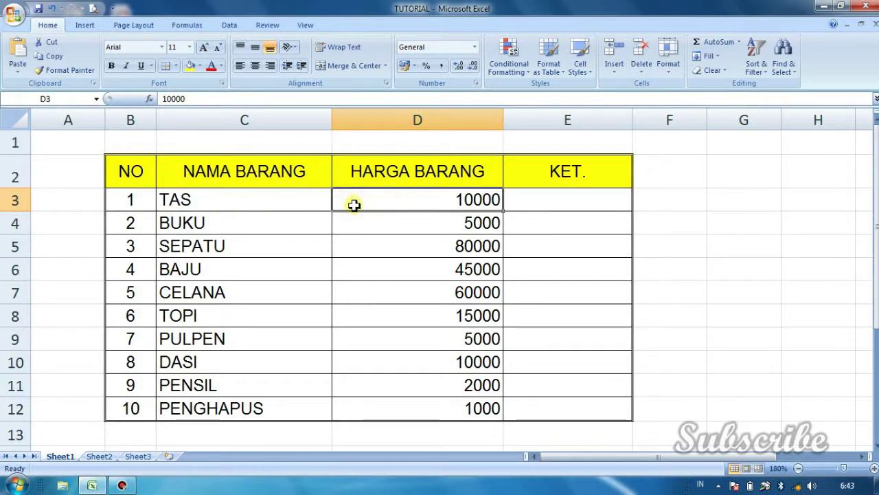
Select the ten HARGA BARANG prices in D3:D12 and open their right-click menu.
left_click_drag(354, 205, 357, 390)
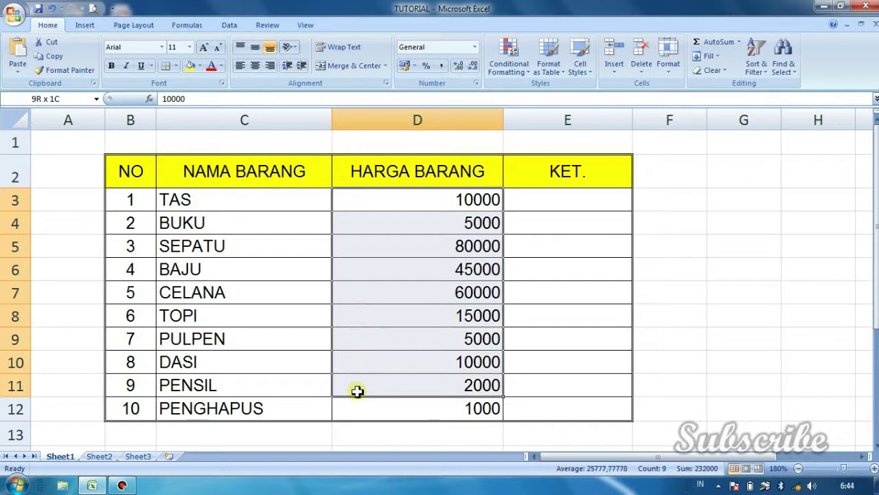
left_click_drag(357, 391, 359, 411)
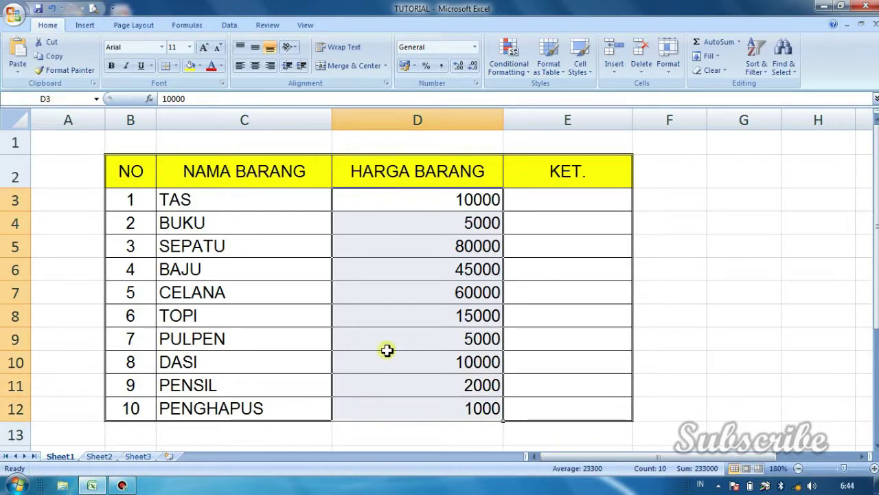
right_click(428, 287)
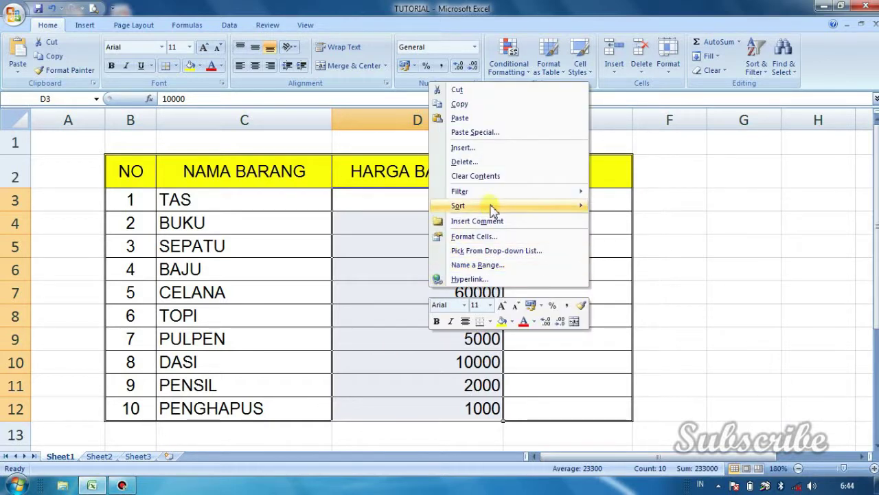
Format D3:D12 as Currency with symbol Rp and 0 decimal places.
left_click(489, 236)
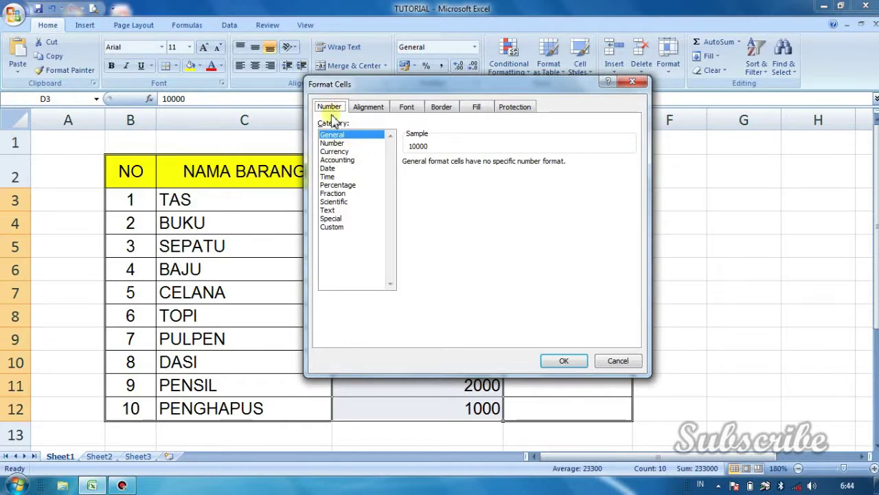
left_click(330, 151)
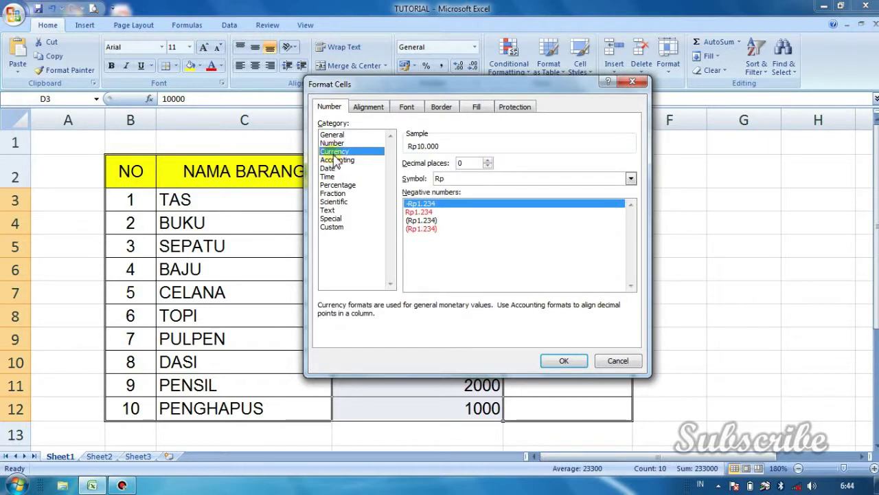
left_click(630, 179)
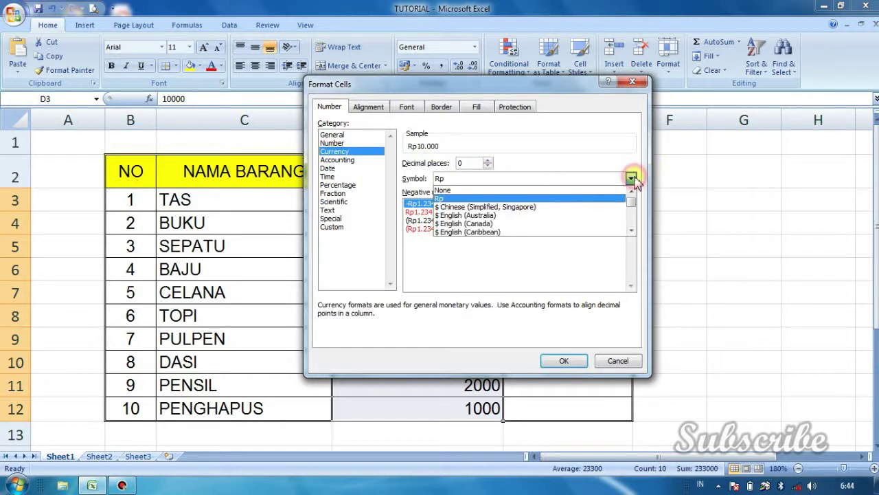
left_click(439, 199)
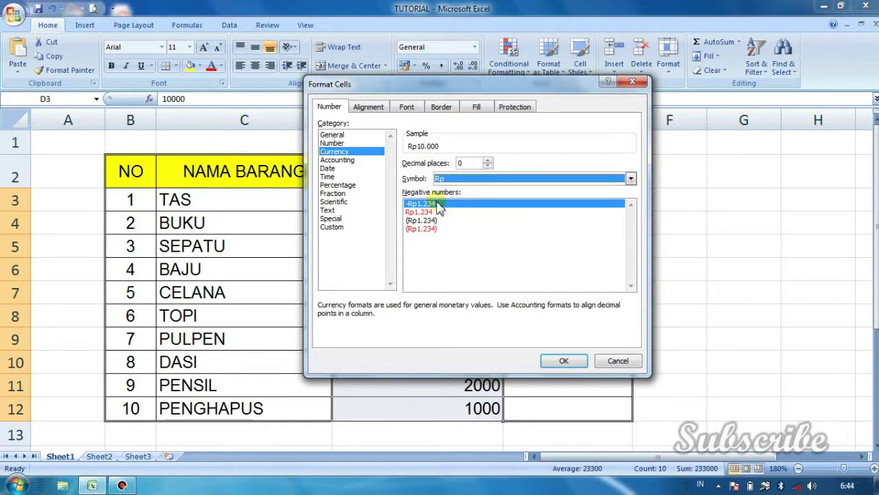
left_click(564, 358)
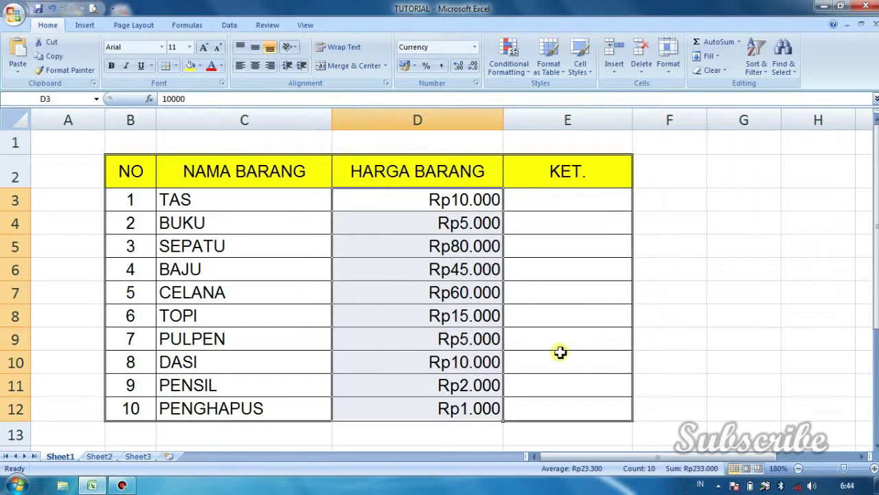
left_click(402, 206)
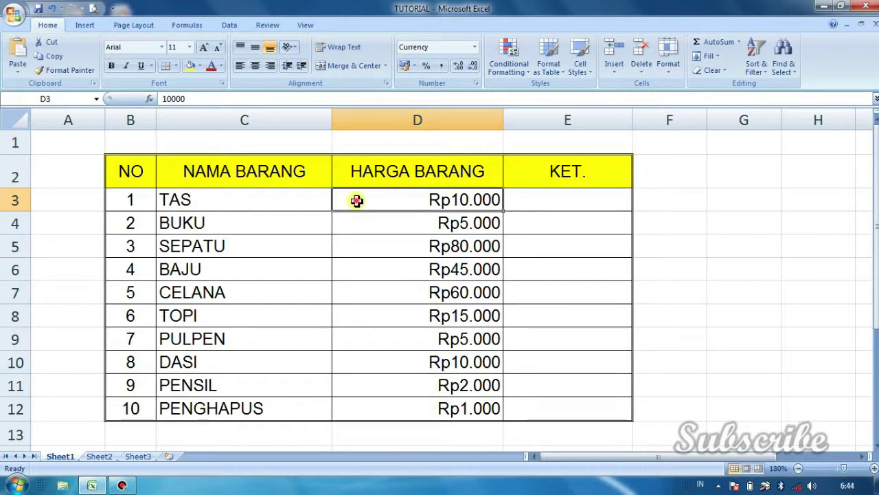
left_click_drag(356, 200, 378, 399)
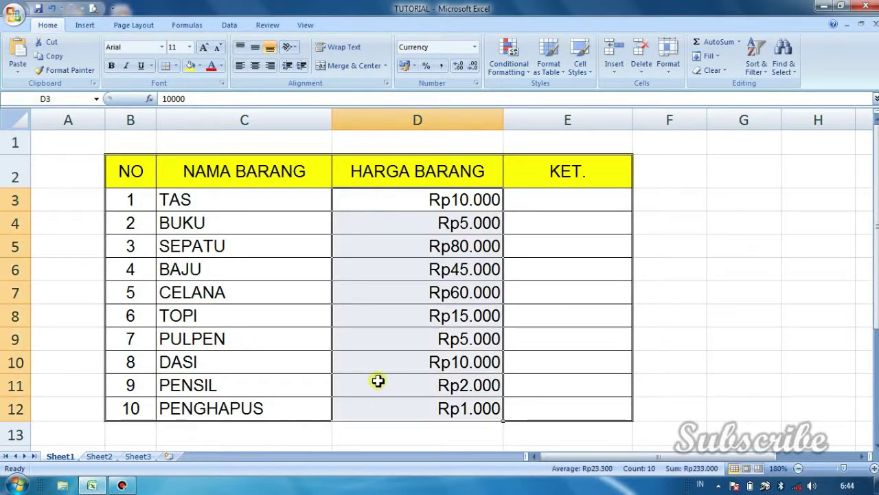
right_click(378, 355)
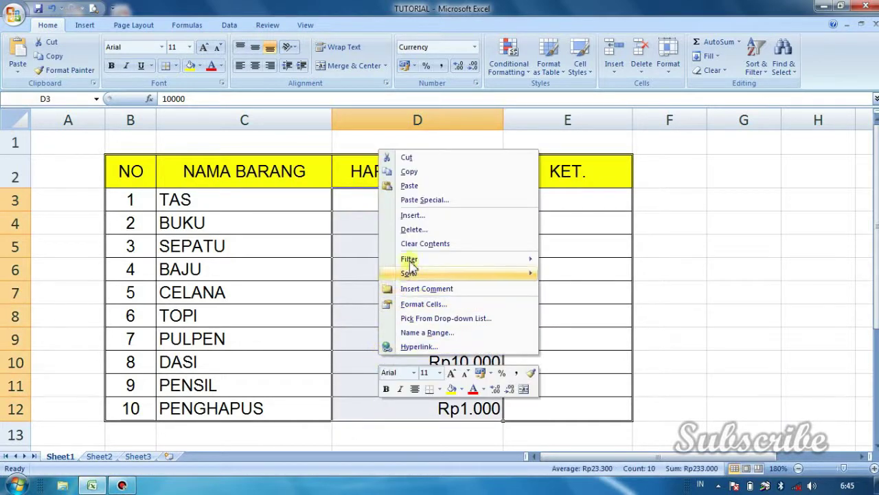
left_click(421, 305)
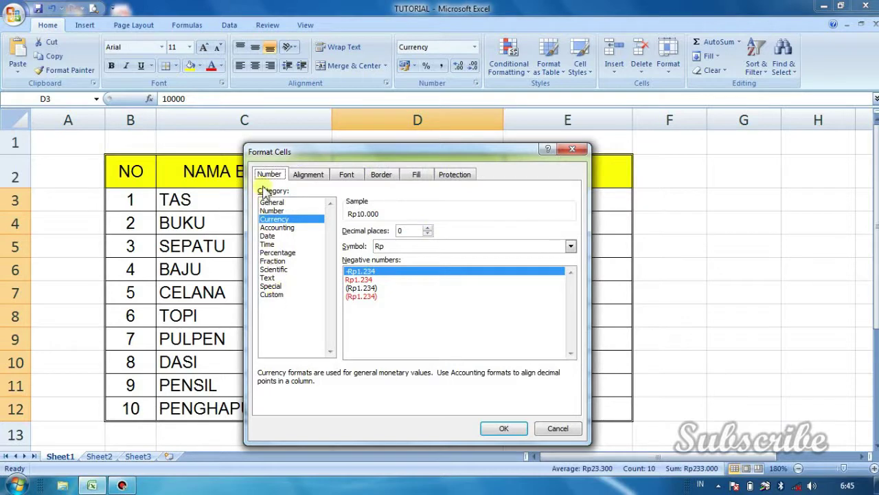
left_click(267, 294)
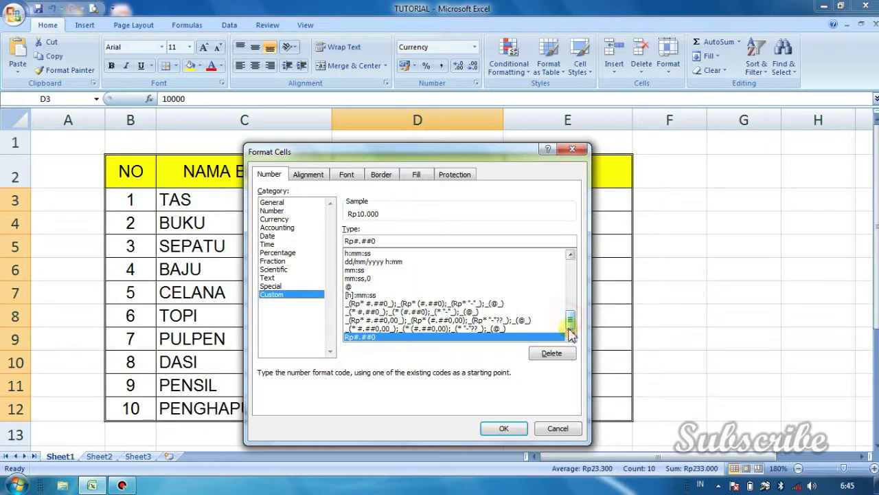
left_click(357, 340)
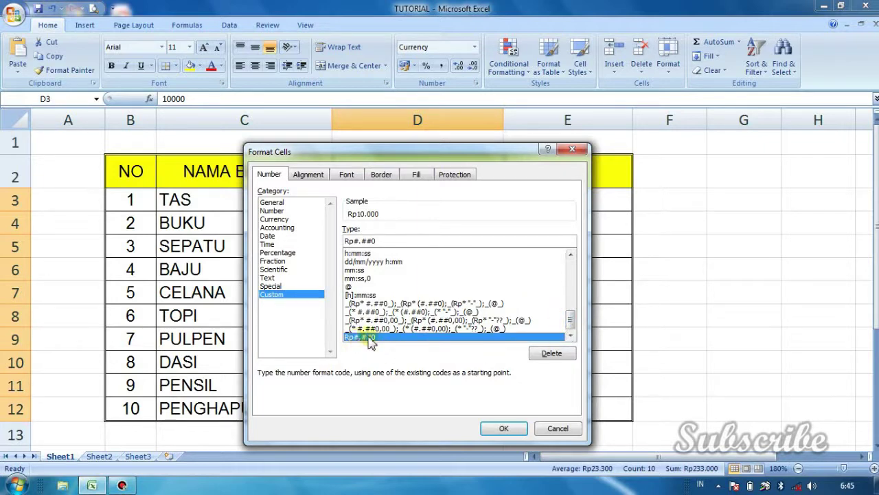
left_click(504, 427)
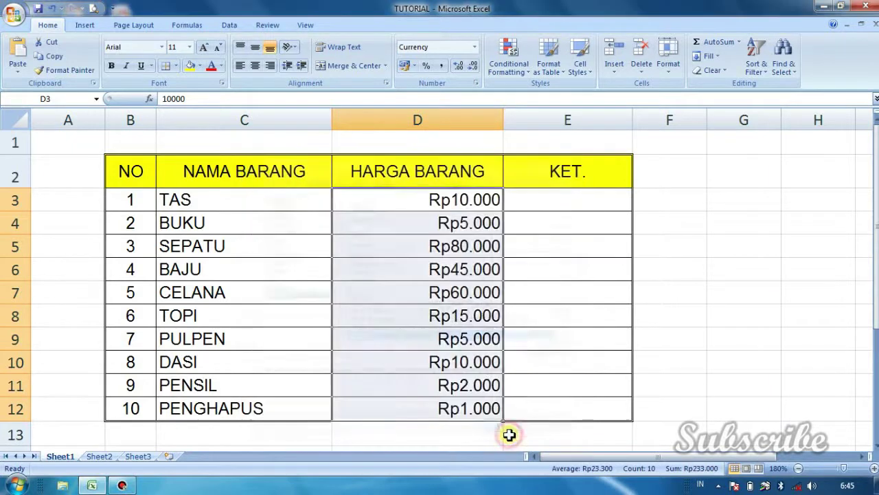
Apply the custom format _(Rp* #.##0_) to D3:D12, aligning Rp left and amounts right.
right_click(416, 290)
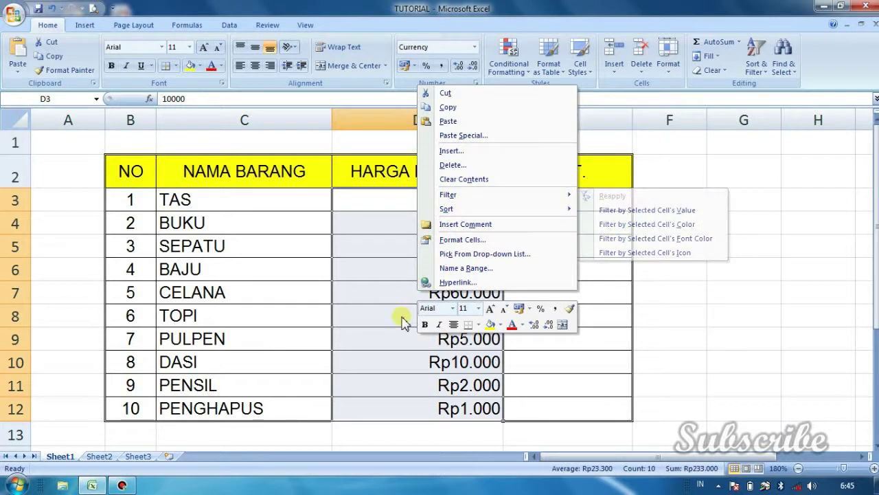
left_click(480, 237)
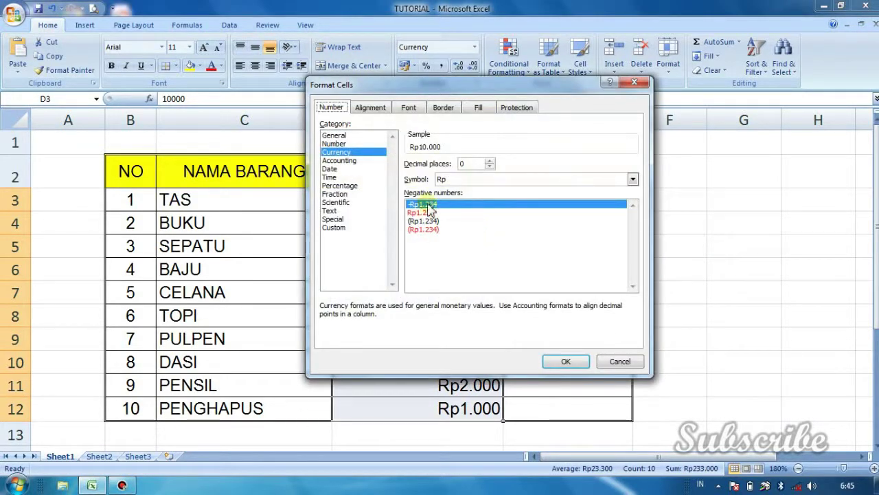
left_click(335, 228)
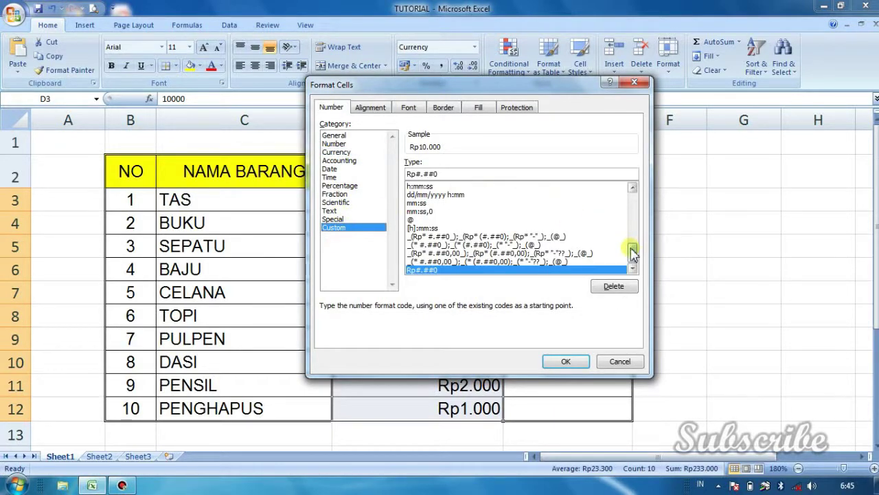
left_click_drag(632, 251, 660, 258)
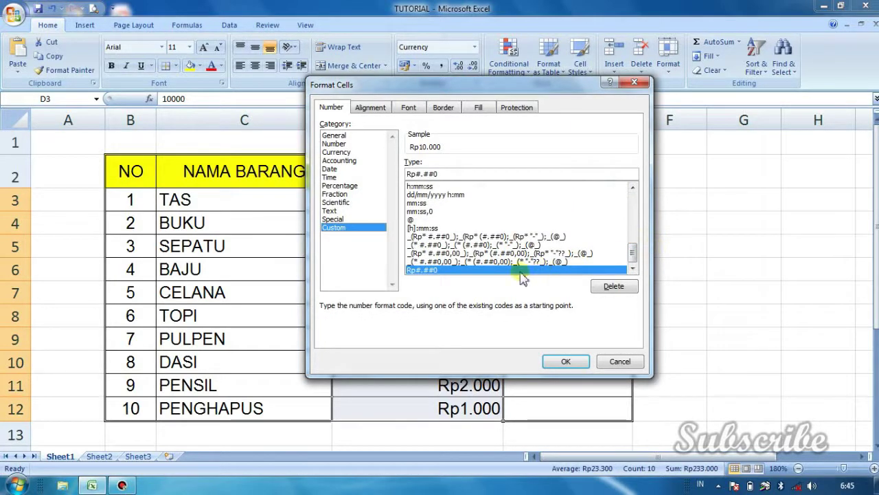
left_click(457, 237)
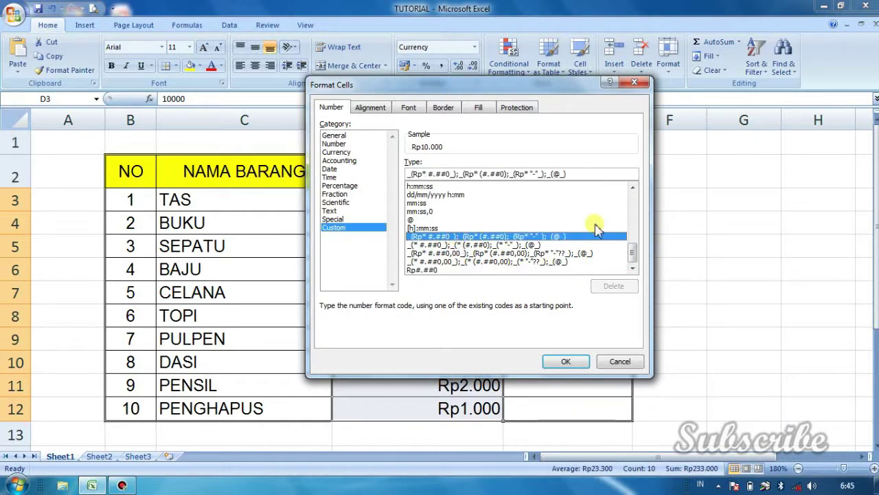
left_click_drag(637, 258, 632, 206)
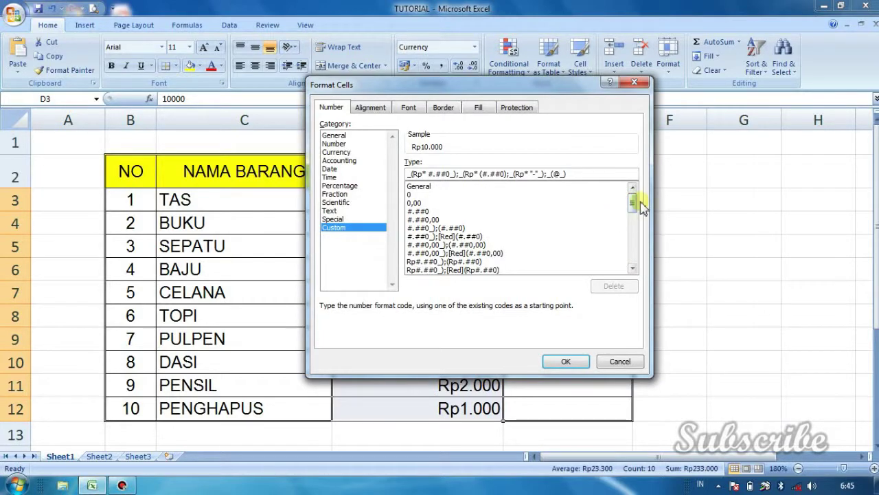
left_click(630, 204)
left_click_drag(630, 204, 630, 265)
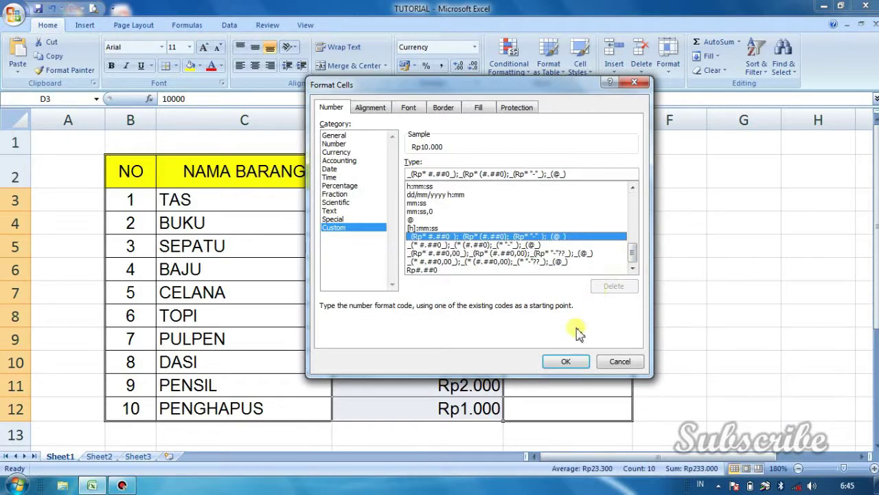
left_click(559, 369)
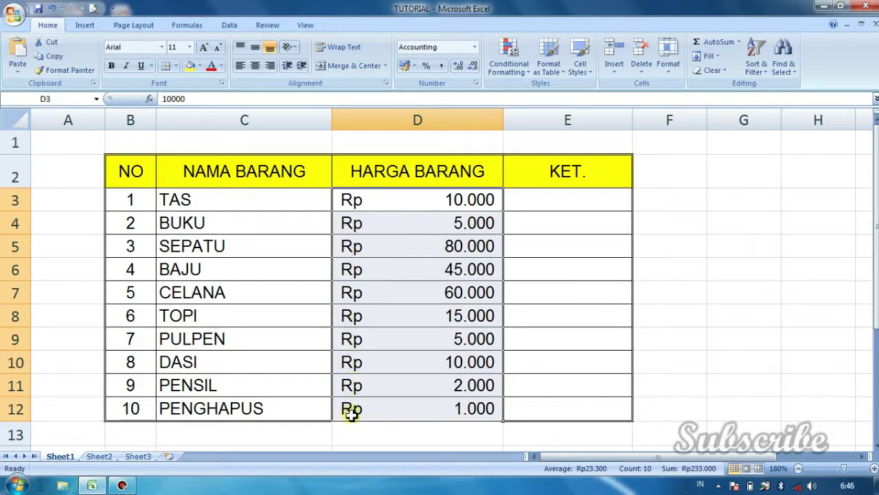
left_click(530, 246)
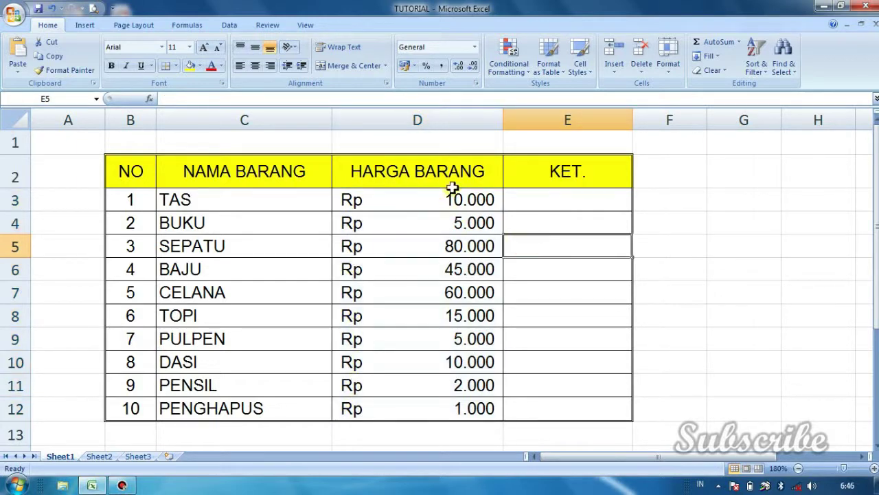